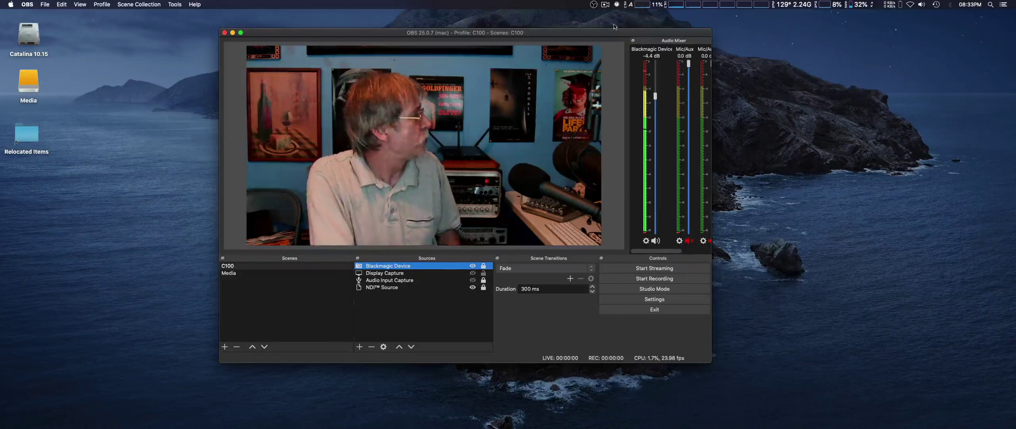
- Open the Blackmagic Device's Apply LUT filter and browse for a new LUT file
right_click(431, 267)
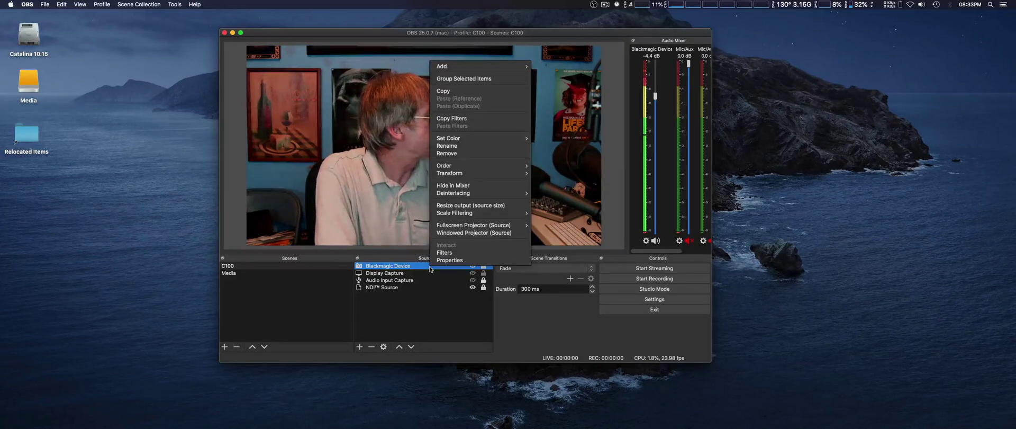
left_click(445, 253)
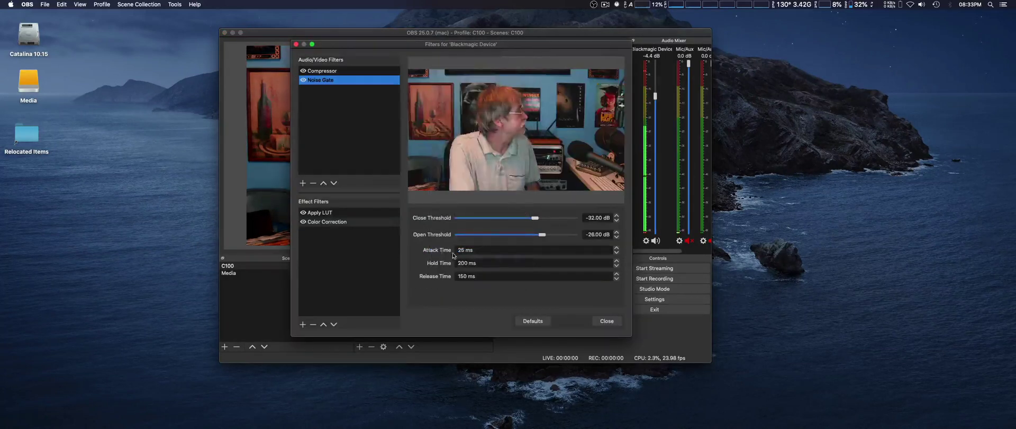
left_click(353, 213)
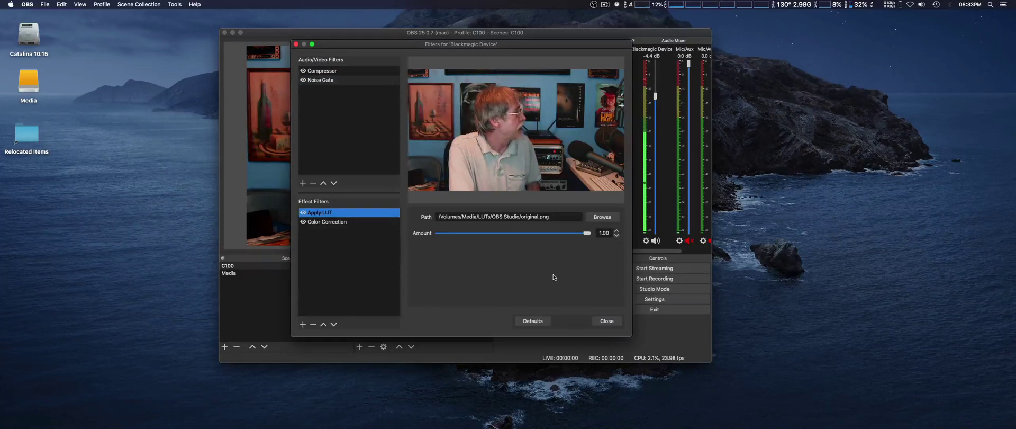
left_click(603, 217)
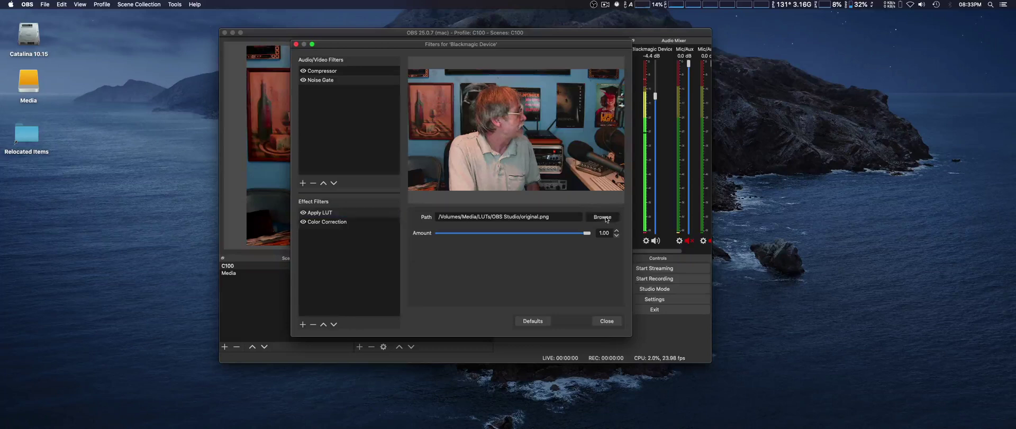
left_click_drag(561, 81, 524, 107)
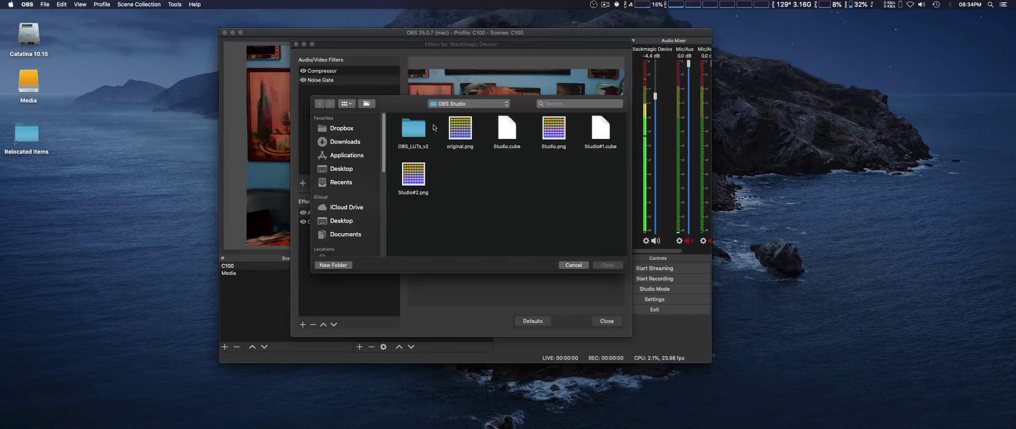
- Load OSIRIS_Vision 6 - Rec.709.cube from the Osirus folder into the Apply LUT filter
left_click(410, 132)
double_click(409, 132)
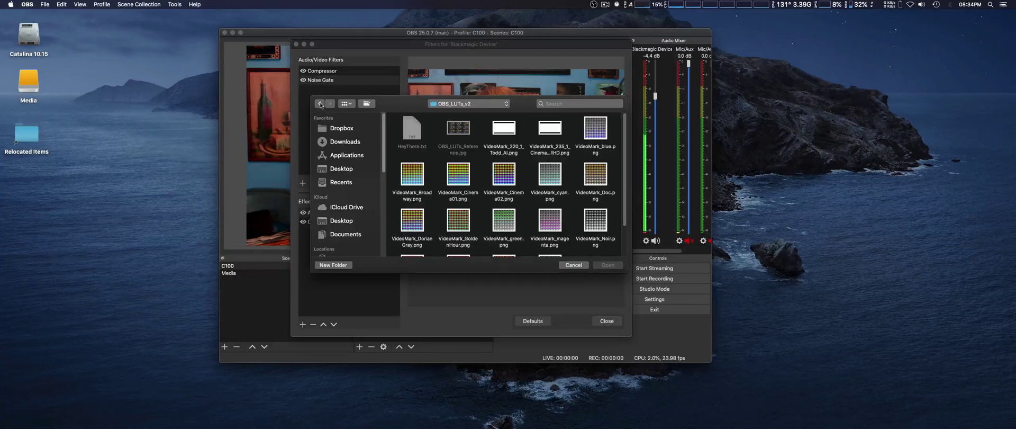
left_click(320, 103)
left_click(481, 104)
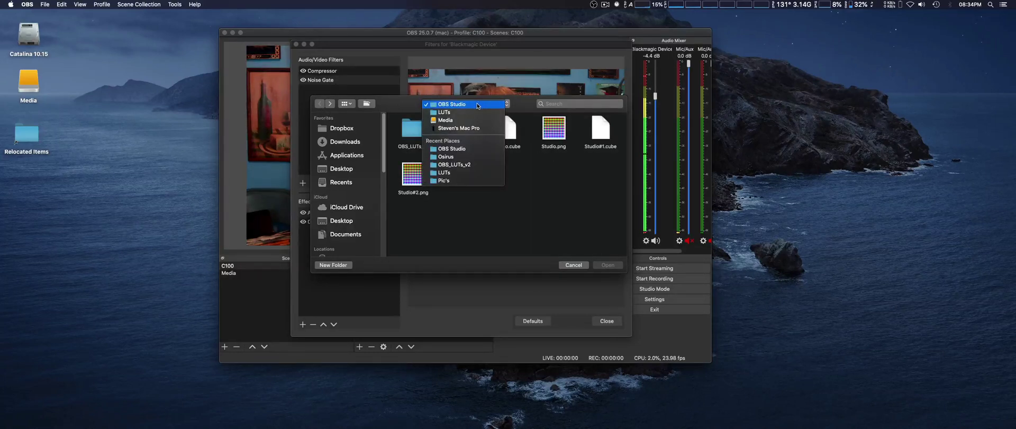
left_click(472, 158)
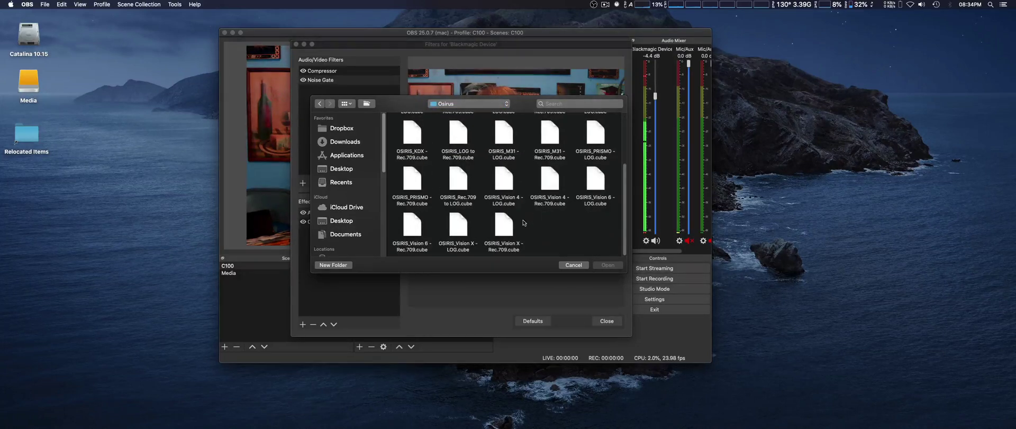
left_click(416, 230)
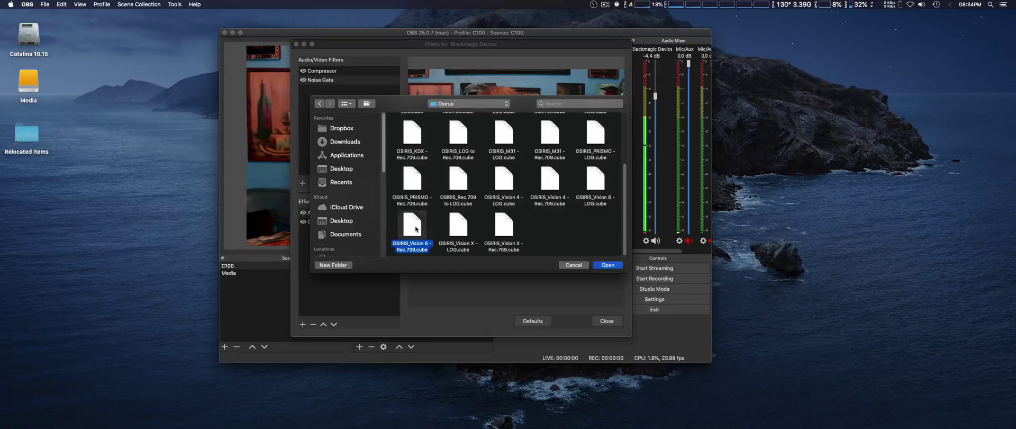
left_click(611, 266)
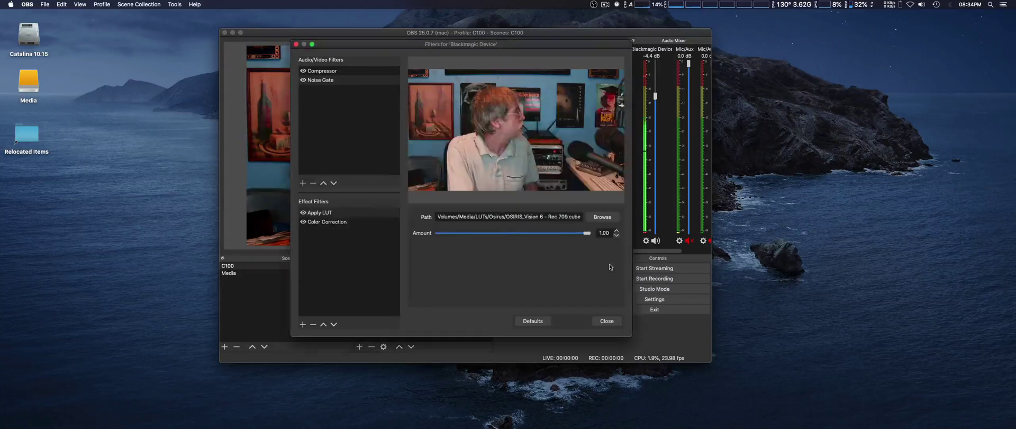
- Compare graded and ungraded video, set the LUT Amount to 0.17, and close Filters
left_click(304, 213)
left_click(303, 213)
left_click(303, 213)
left_click(303, 212)
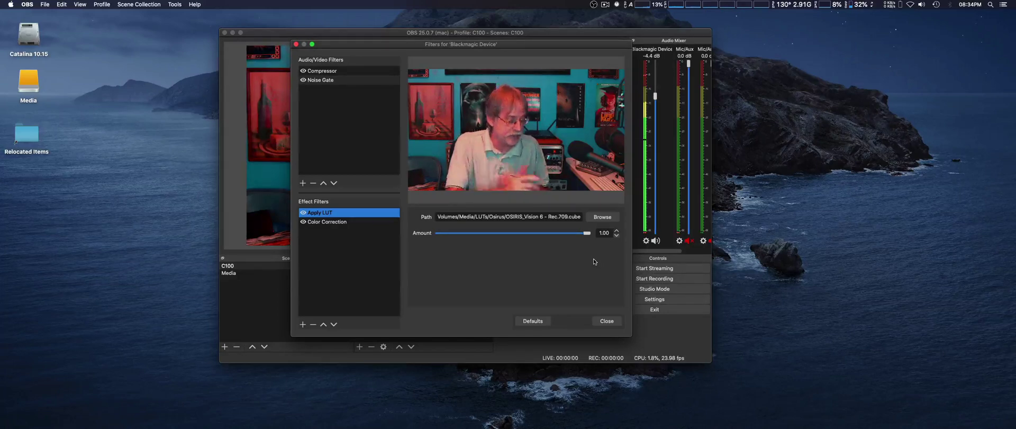
left_click_drag(589, 234, 467, 245)
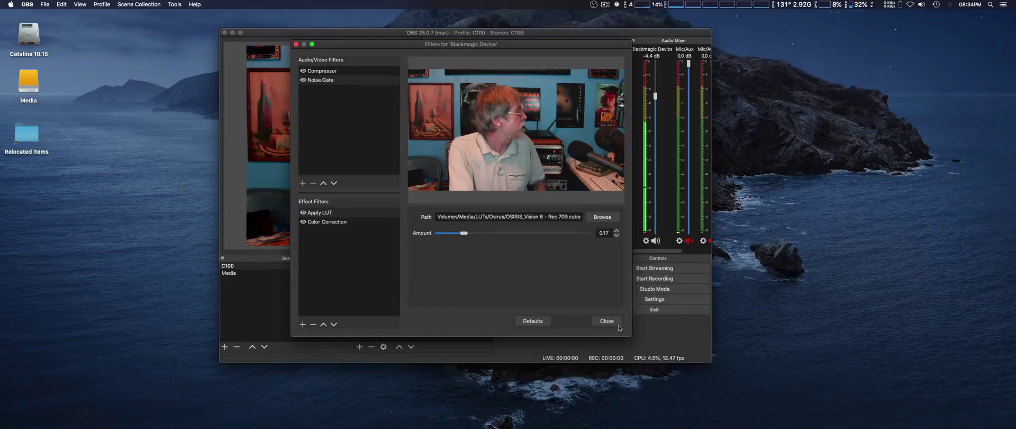
left_click(607, 321)
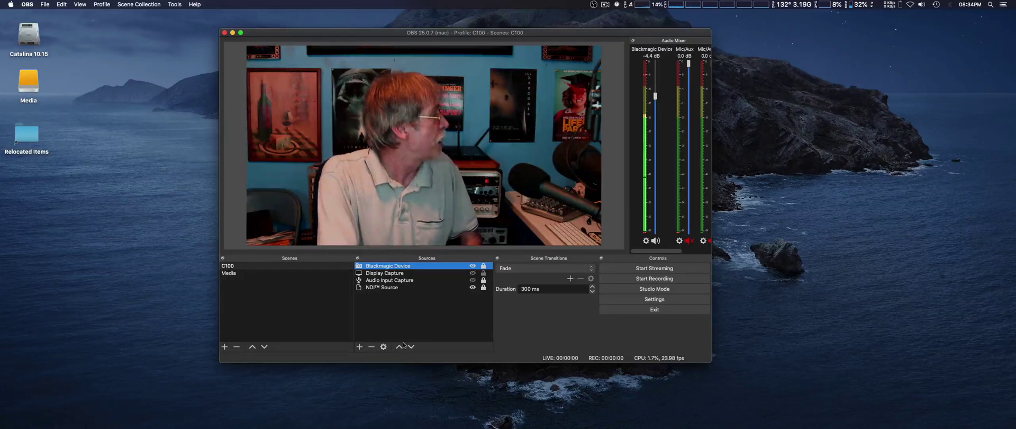
- Switch the Scenes list to Grid Mode, then jump to Media and back to C100
left_click(282, 286)
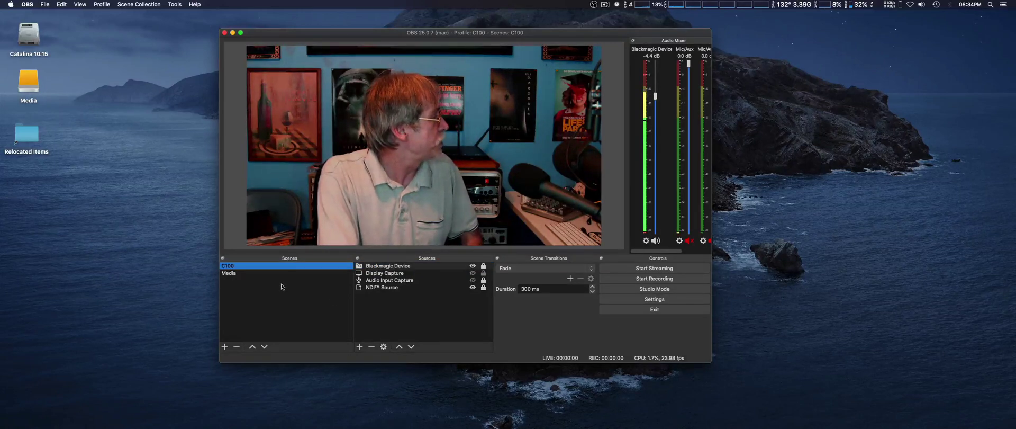
right_click(281, 291)
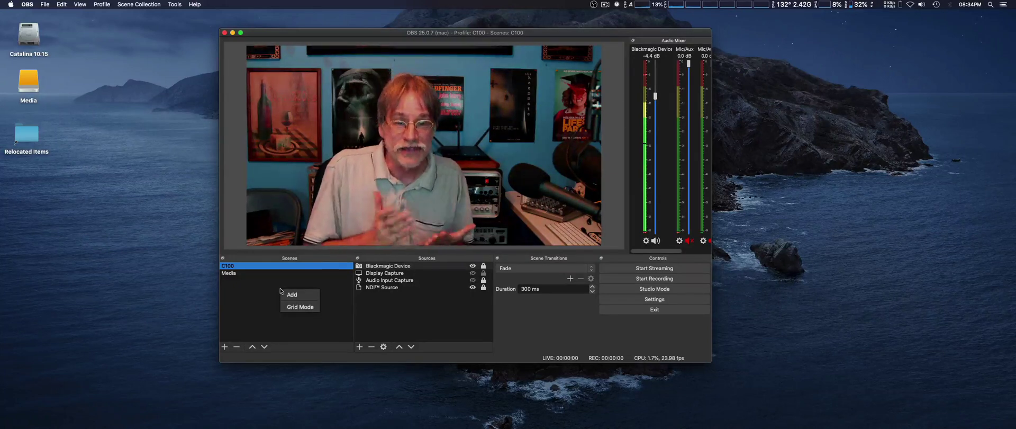
left_click(291, 308)
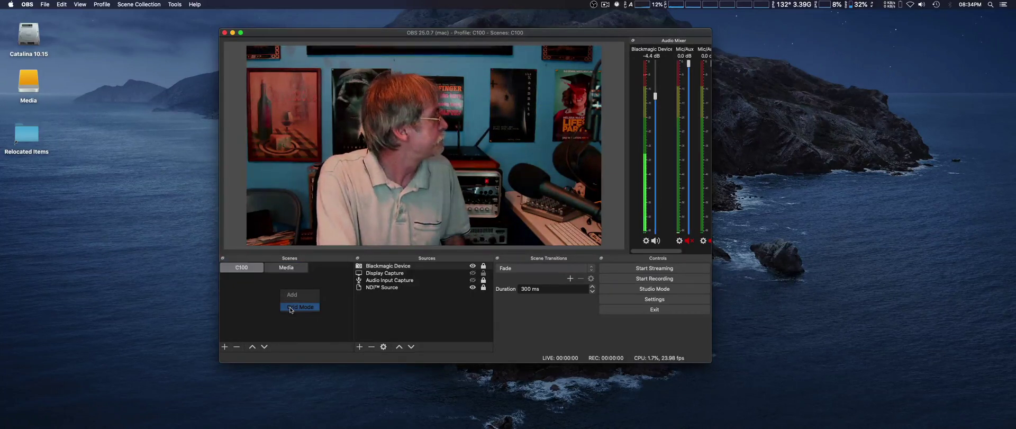
left_click(292, 268)
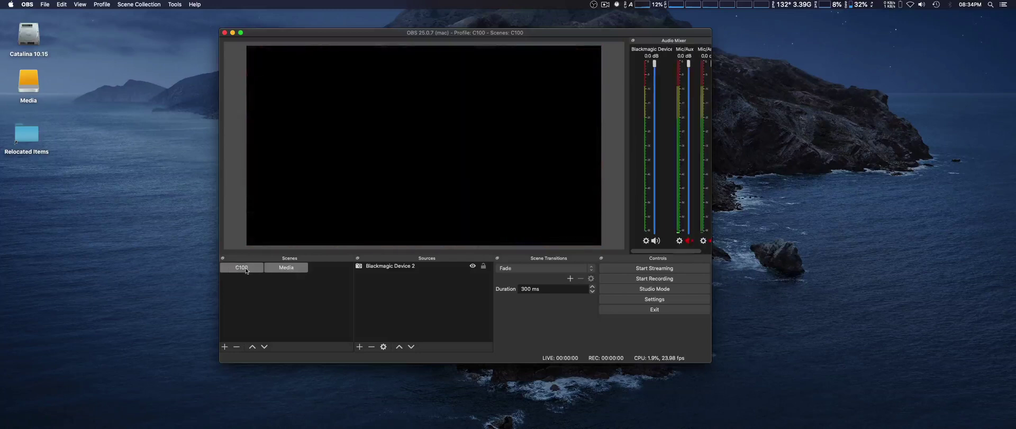
left_click(241, 267)
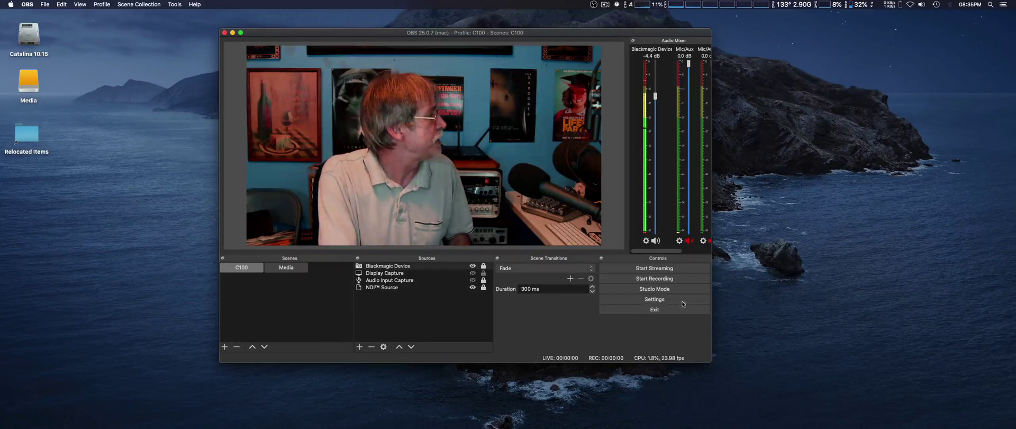
left_click(672, 289)
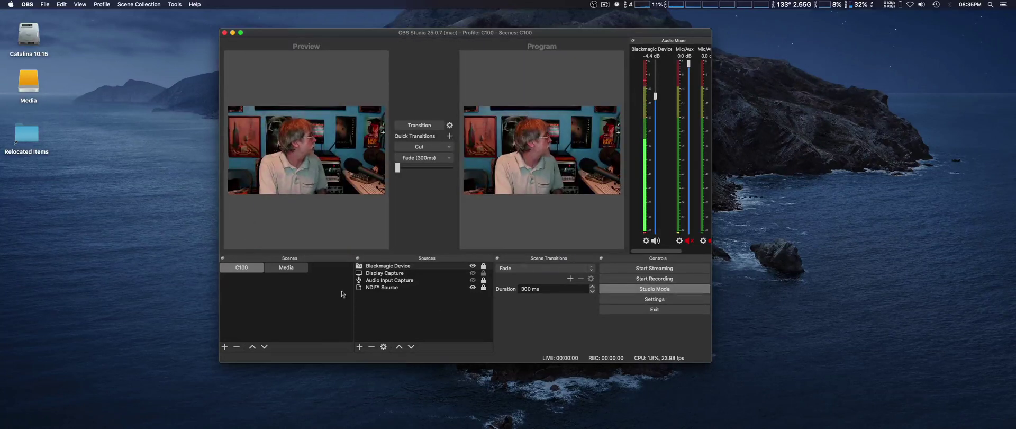
left_click(286, 267)
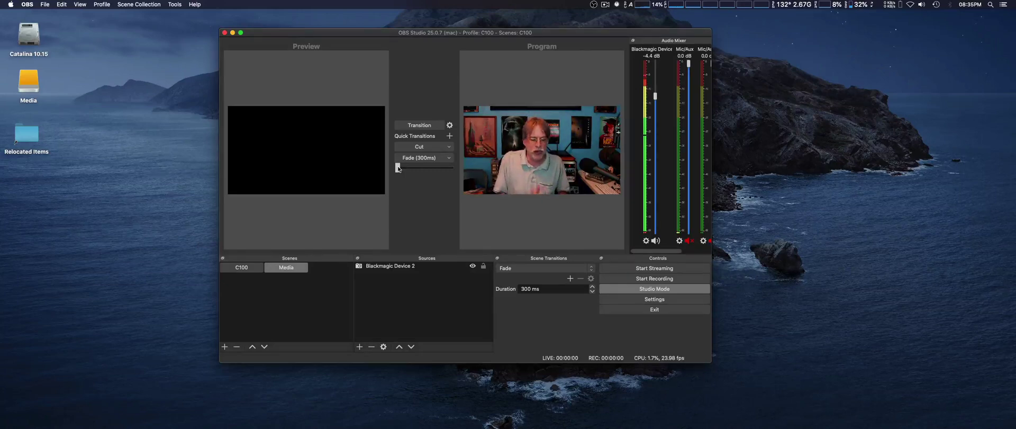
mouse_move(399, 169)
left_mouse_down()
mouse_move(454, 170)
mouse_move(398, 170)
left_mouse_up()
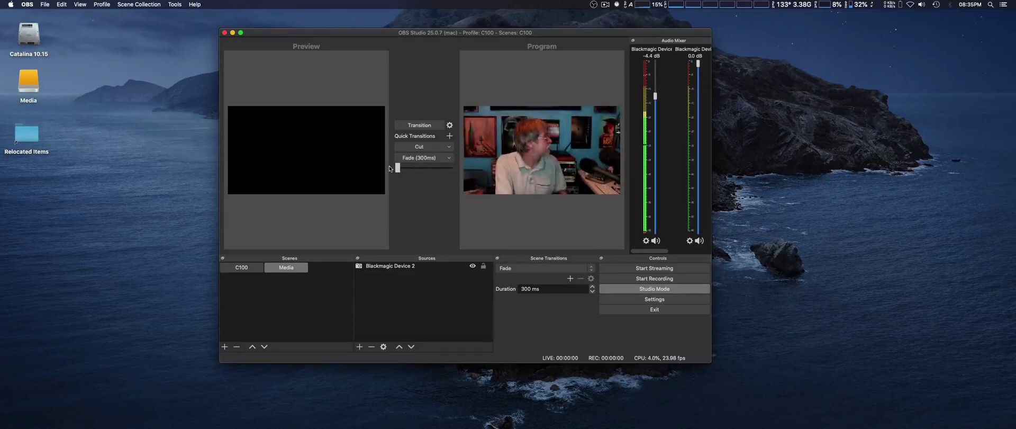
left_click(673, 290)
left_click(247, 268)
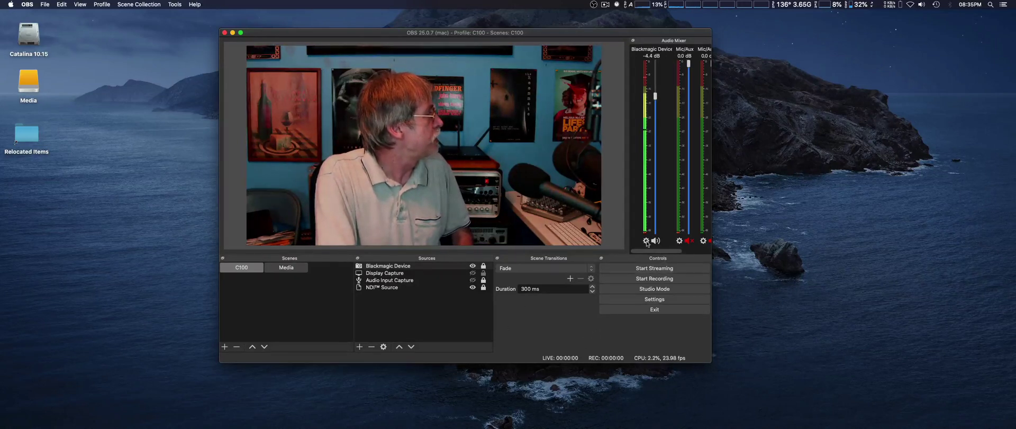
left_click(646, 242)
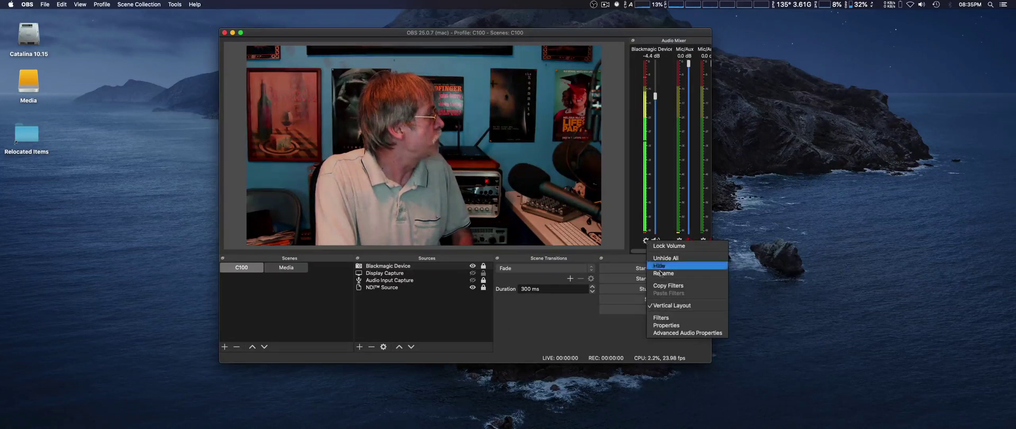
left_click(695, 333)
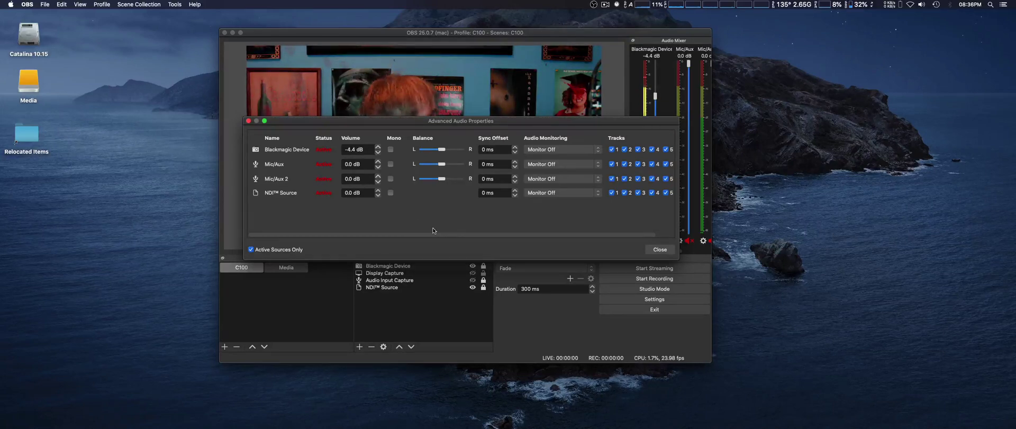
right_click(289, 150)
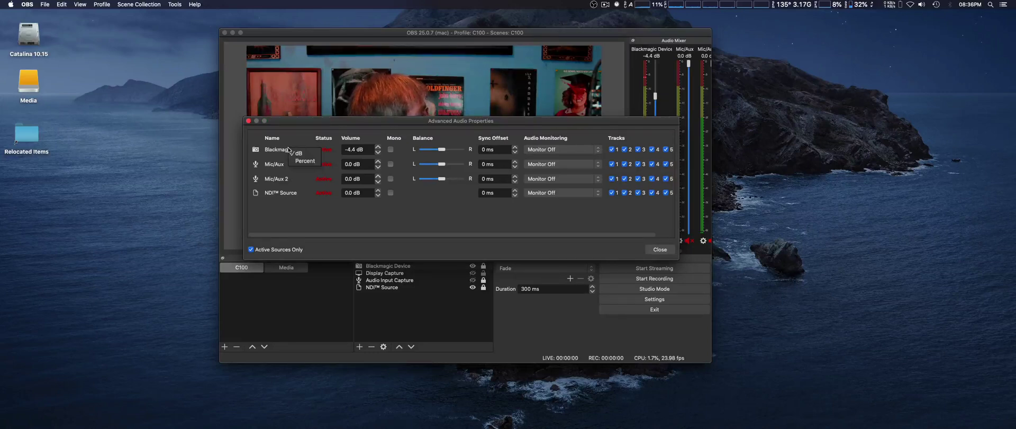
left_click(313, 162)
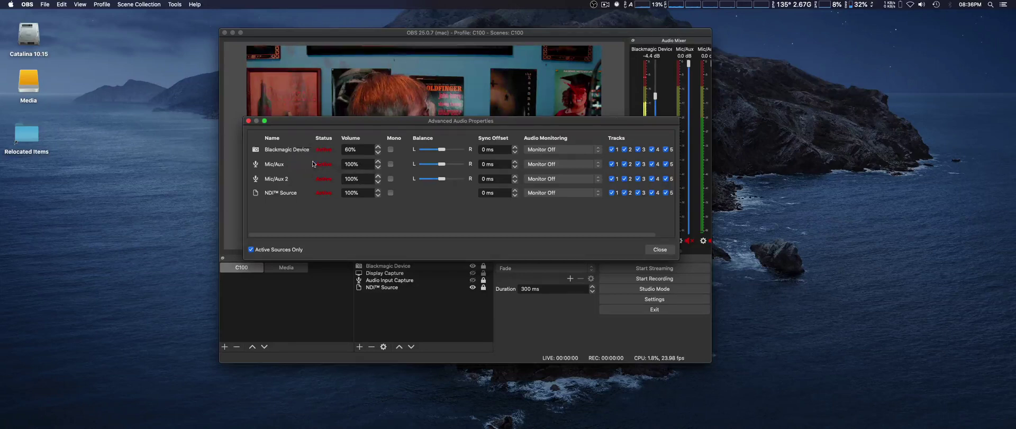
right_click(285, 151)
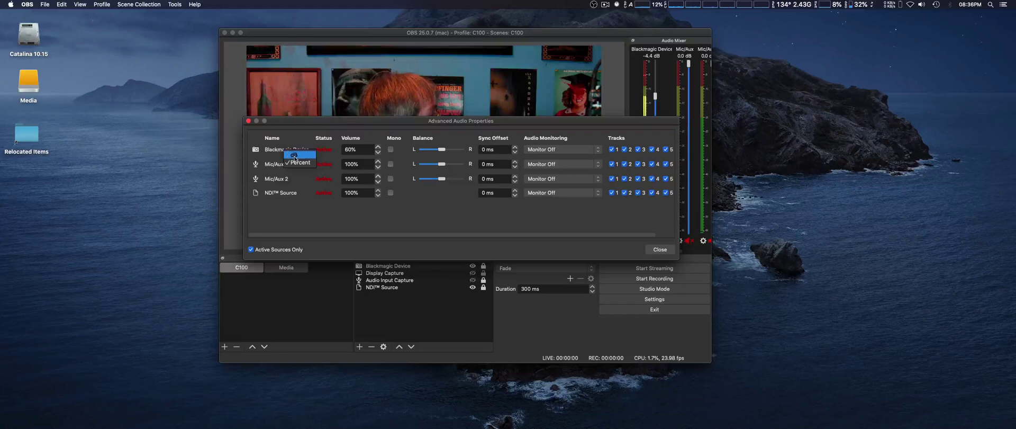
left_click(295, 155)
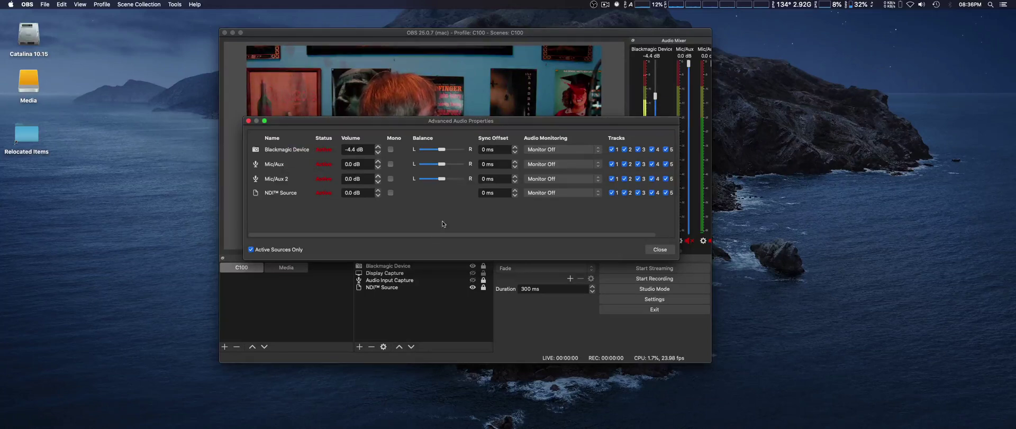
left_click(660, 249)
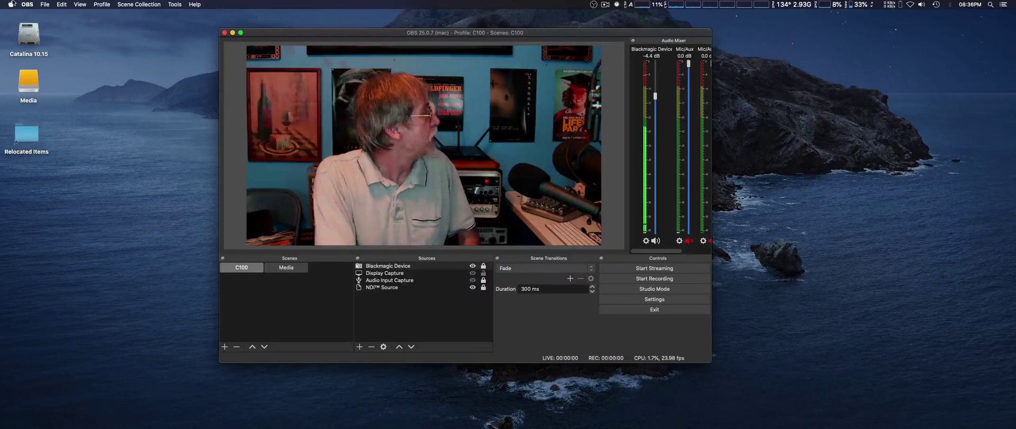
- Open the Scene Collection menu to view its import and export options
left_click(129, 4)
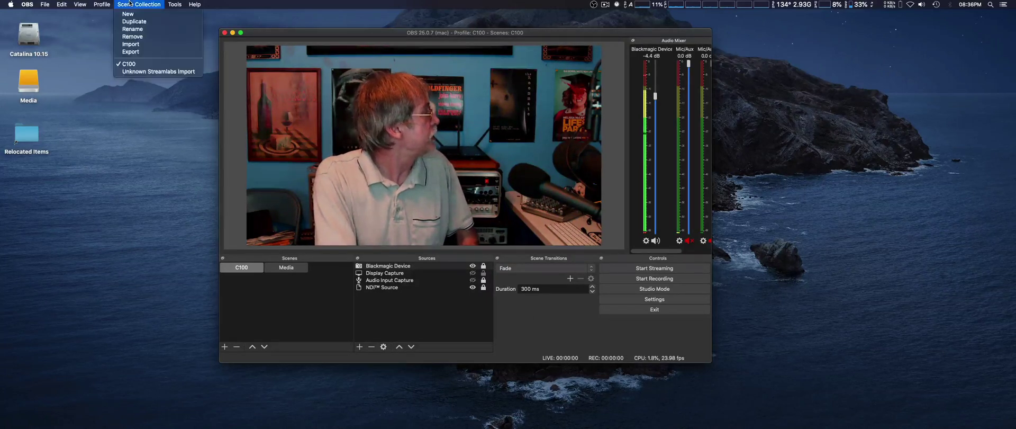
- Review the Scene Collection Importer, close it without importing, and nudge OBS right
left_click(171, 47)
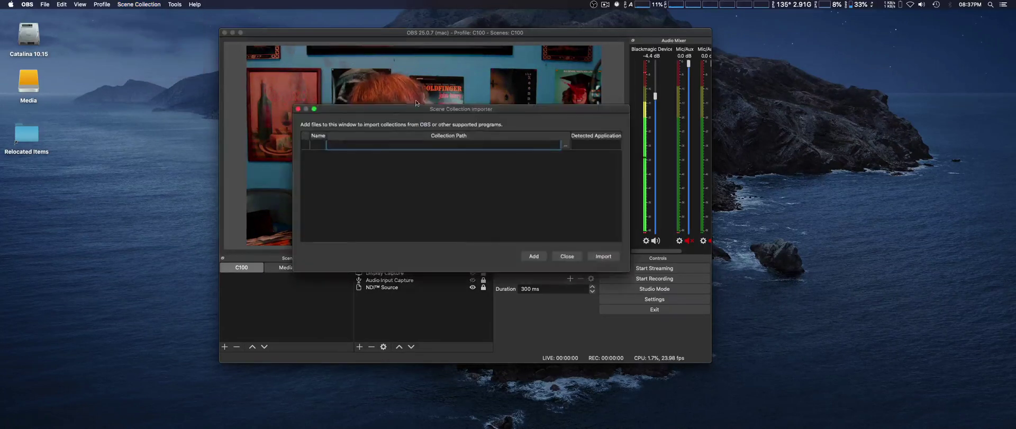
left_click_drag(549, 110, 899, 106)
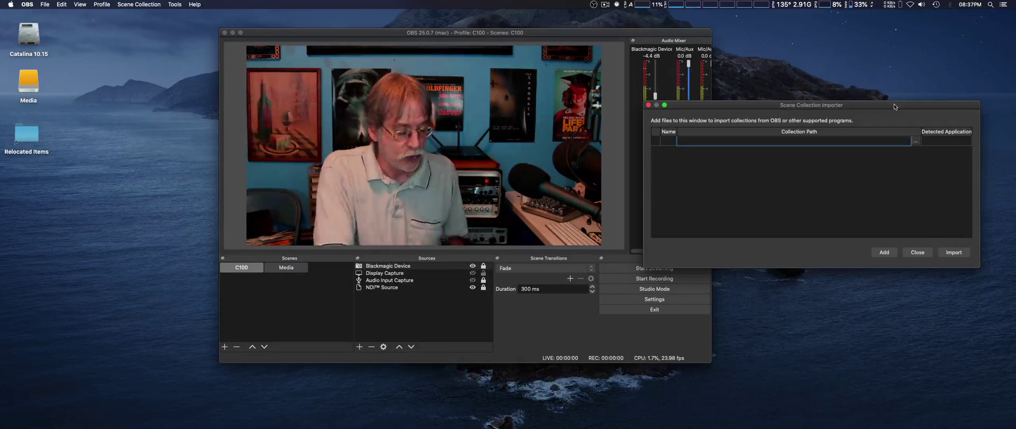
left_click(909, 254)
mouse_move(370, 34)
left_mouse_down()
mouse_move(404, 33)
mouse_move(382, 34)
left_mouse_up()
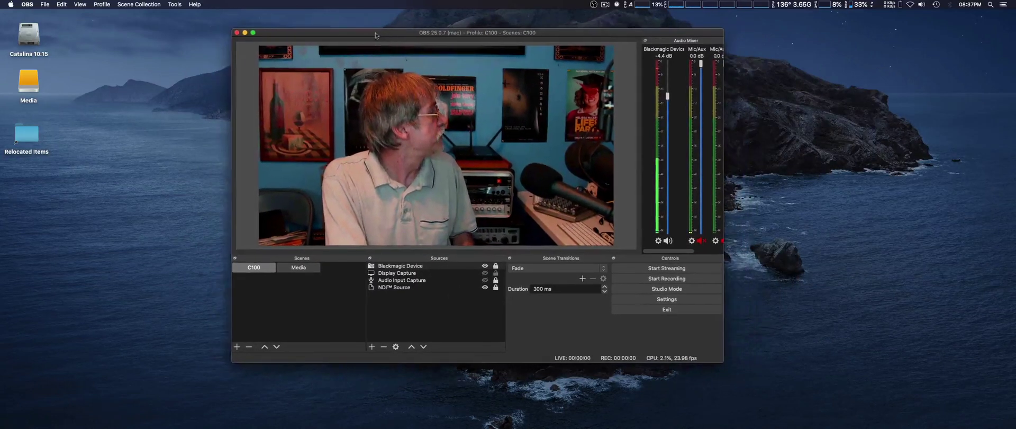
left_click(136, 5)
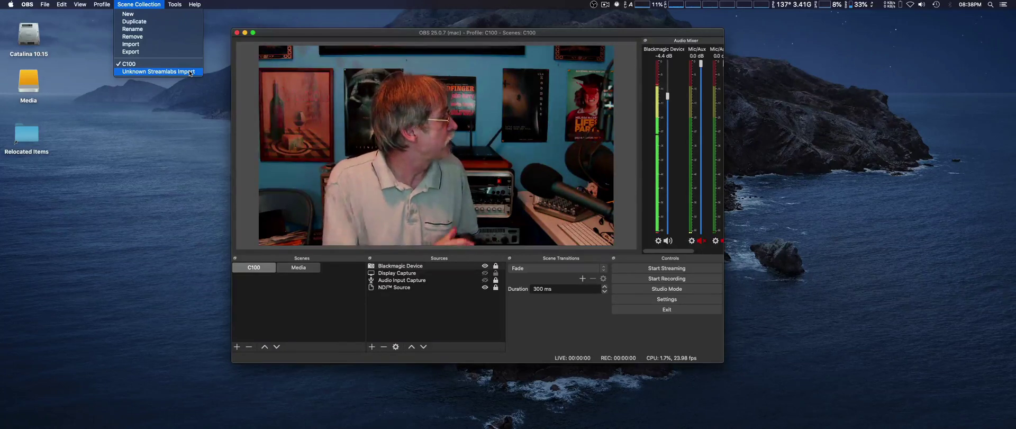
left_click(372, 36)
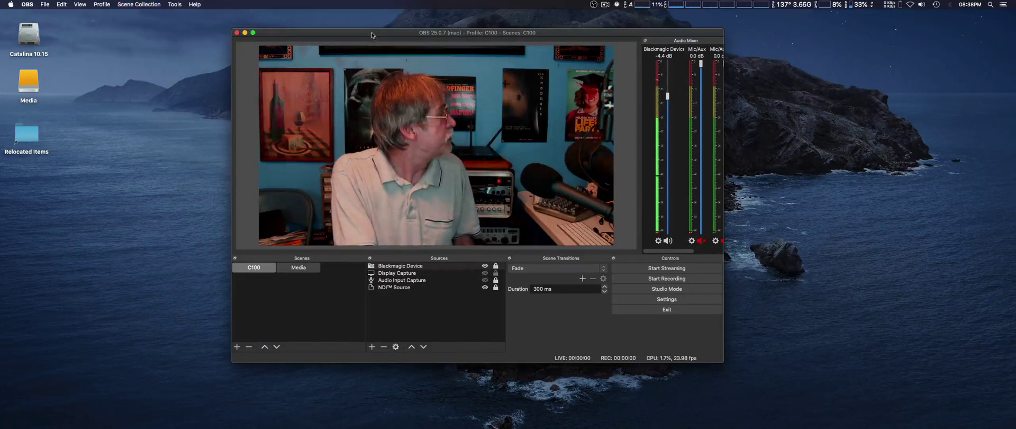